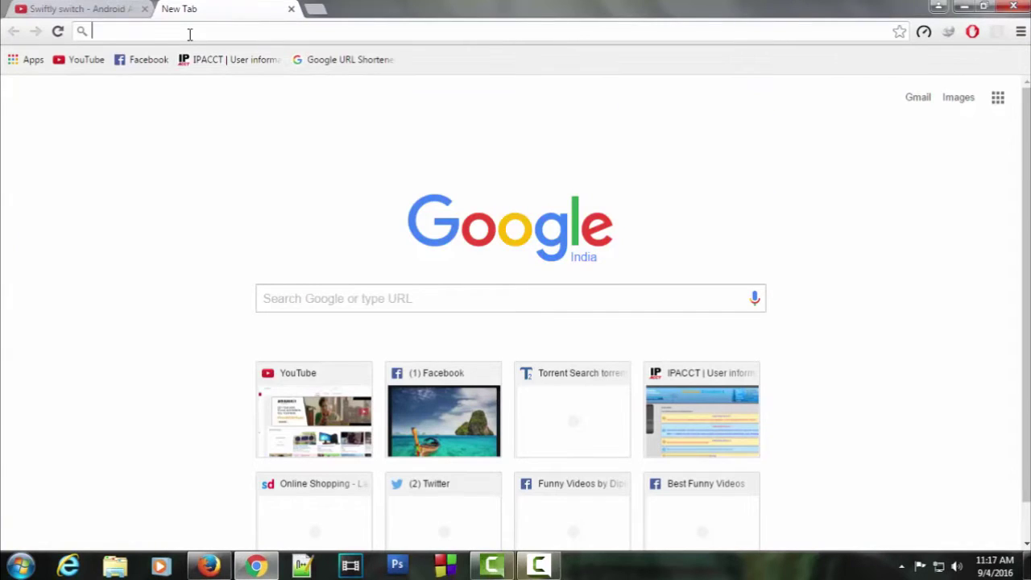
# Go to the Gleam website and start a free account signup with Facebook
pyautogui.write('gleam')
pyautogui.press('Return')
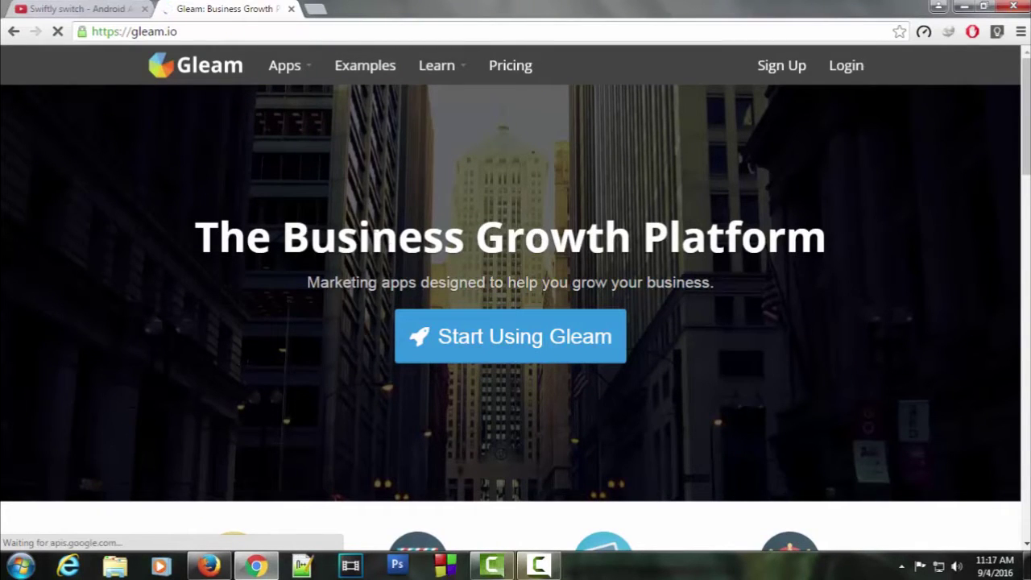
pyautogui.click(456, 337)
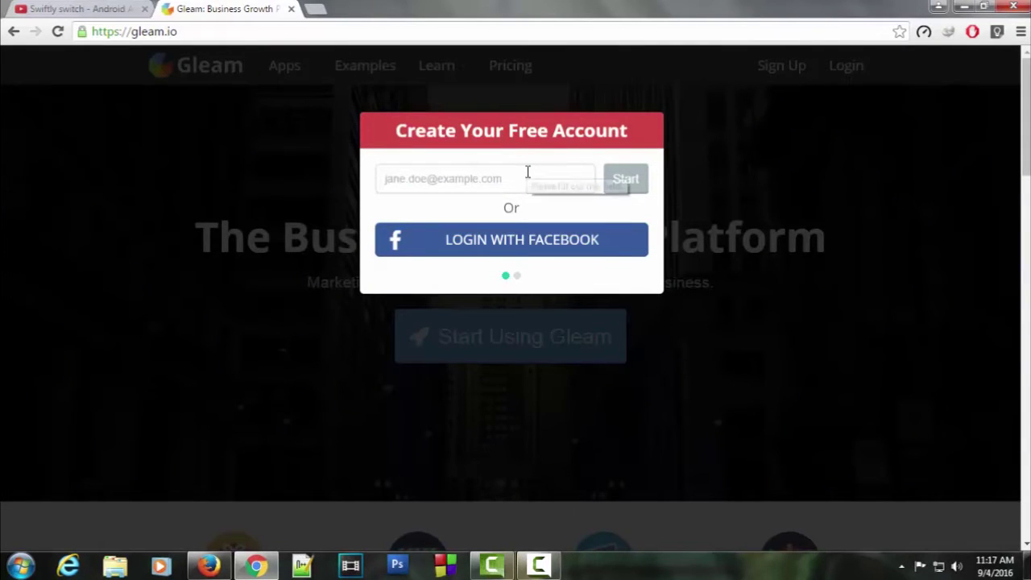
pyautogui.click(528, 242)
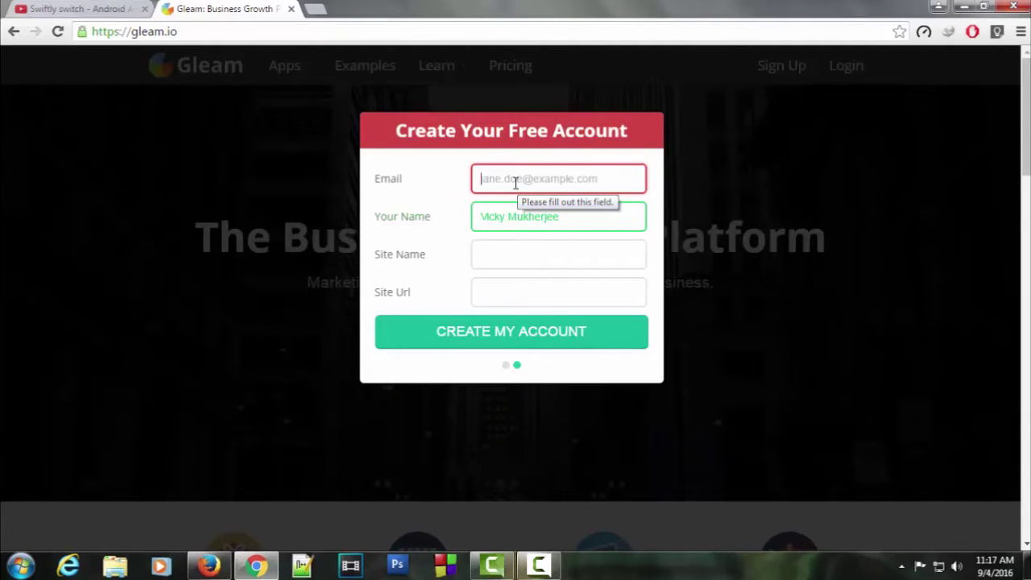
# Enter the account e-mail and the YouTube channel URL as site URL, then create the account
pyautogui.click(516, 183)
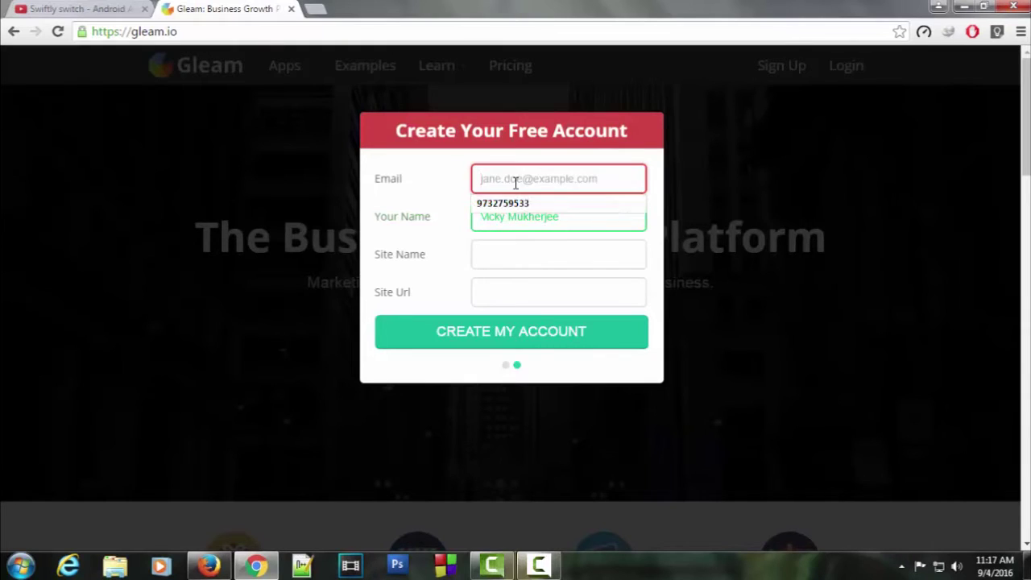
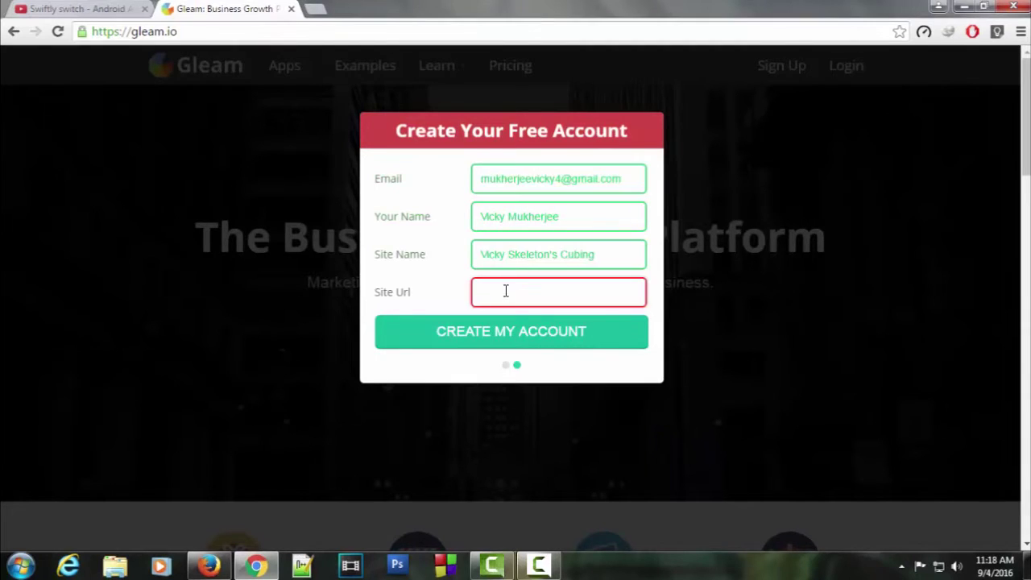
pyautogui.hotkey('ctrl', 'v')
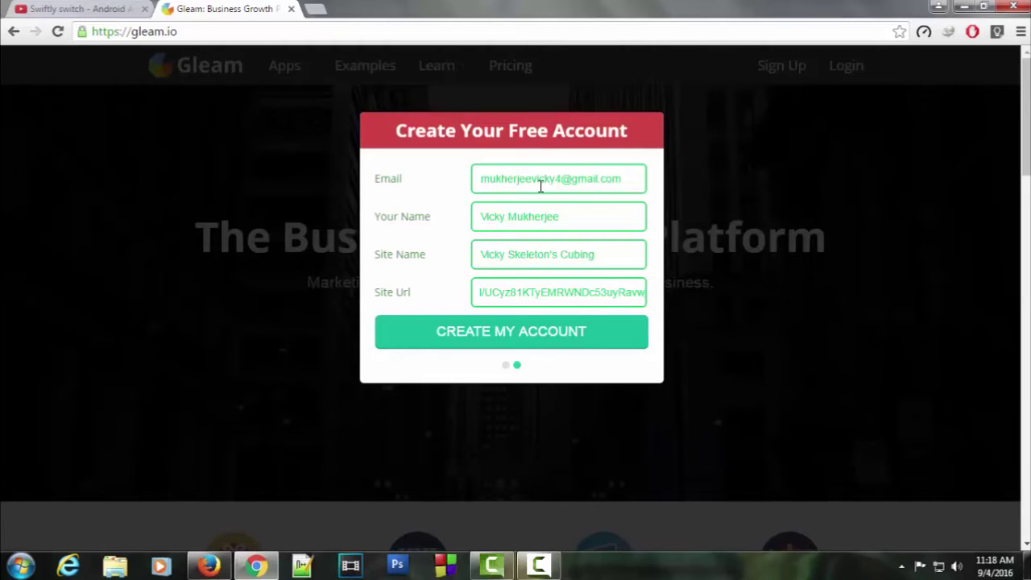
pyautogui.click(496, 333)
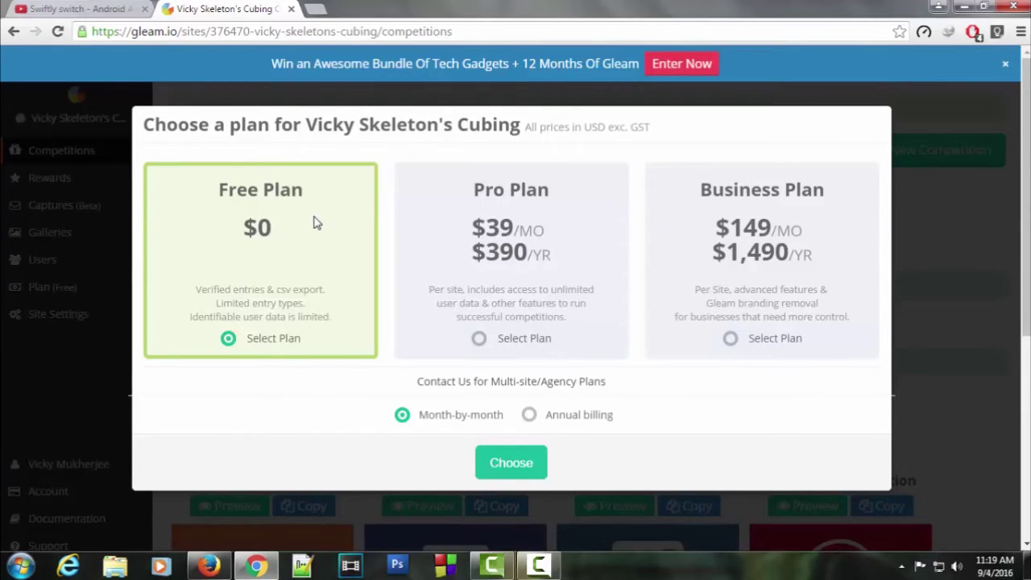
# Choose the Free plan, dismiss the plan notice, and begin a new blank competition
pyautogui.click(506, 461)
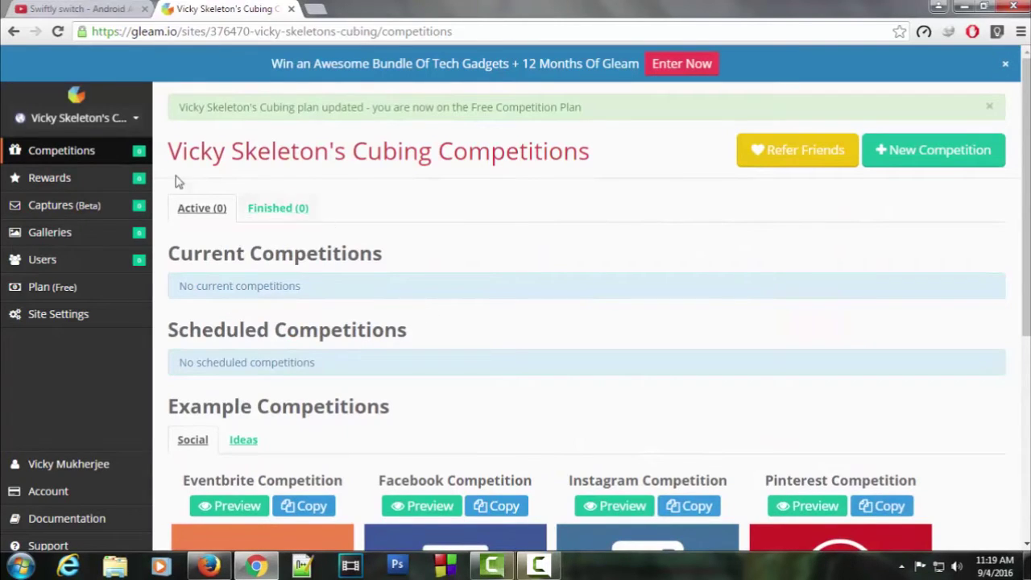
pyautogui.click(127, 159)
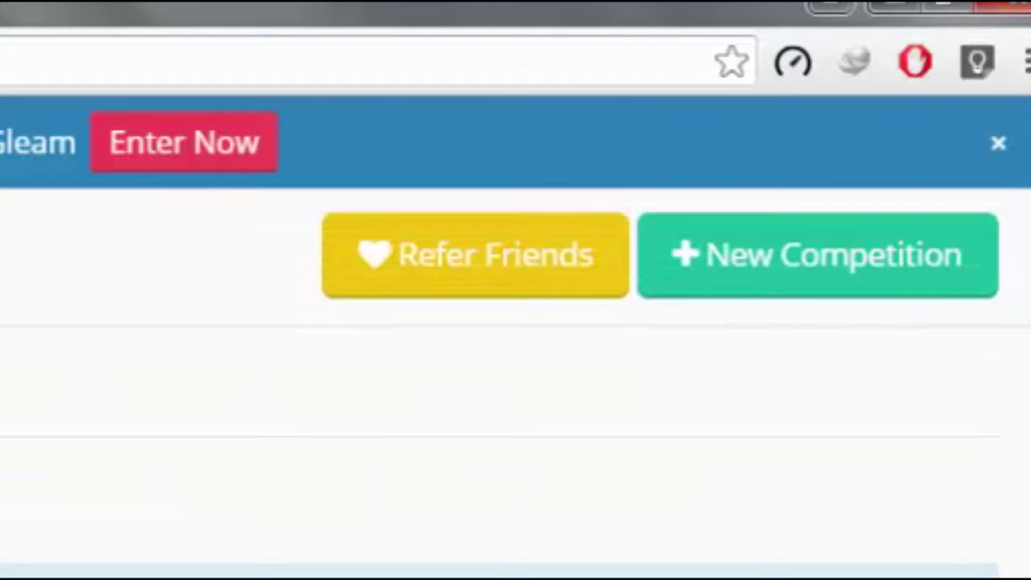
pyautogui.click(770, 297)
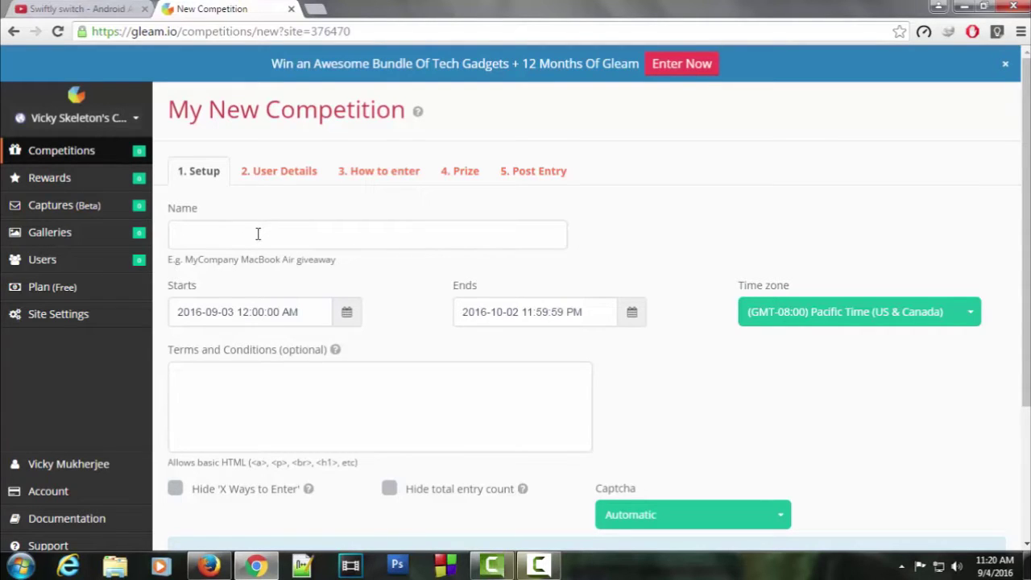
pyautogui.click(257, 234)
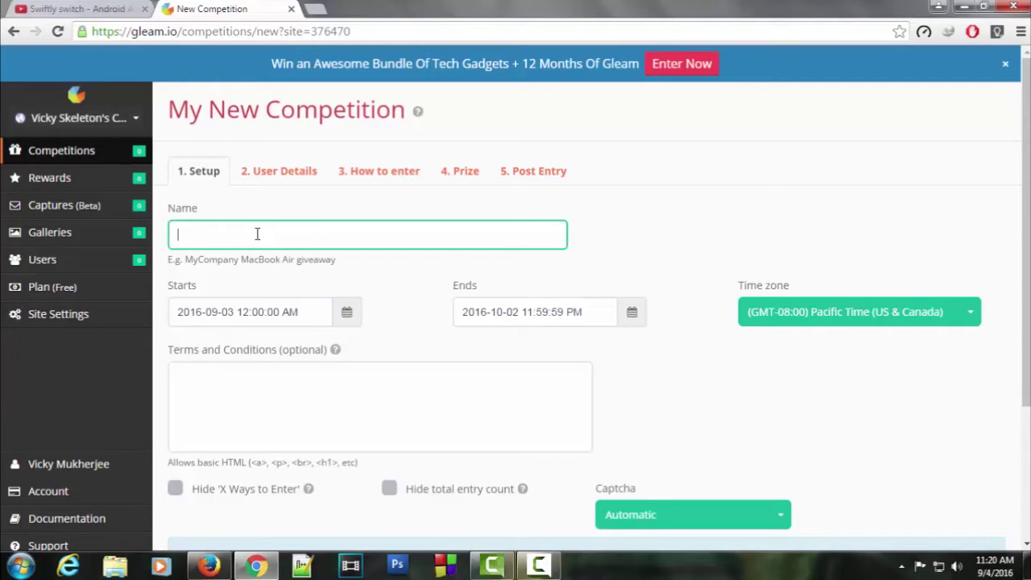
# Name the competition '300 Subscribers Giveaway Contest', end it on 16 October 2016, then go to User Details
pyautogui.write('300 Subscribers Giveaway Contest')
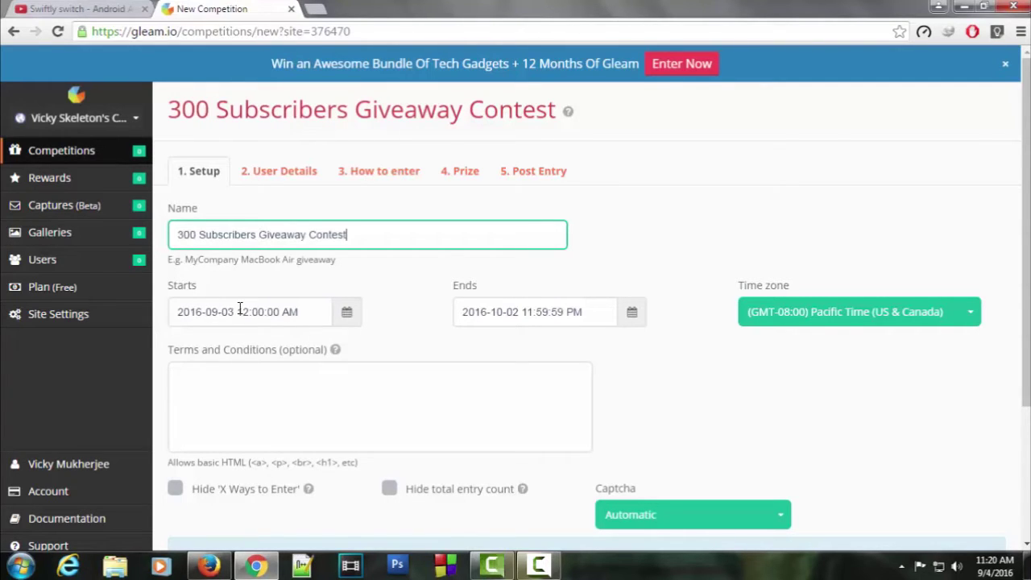
pyautogui.click(633, 315)
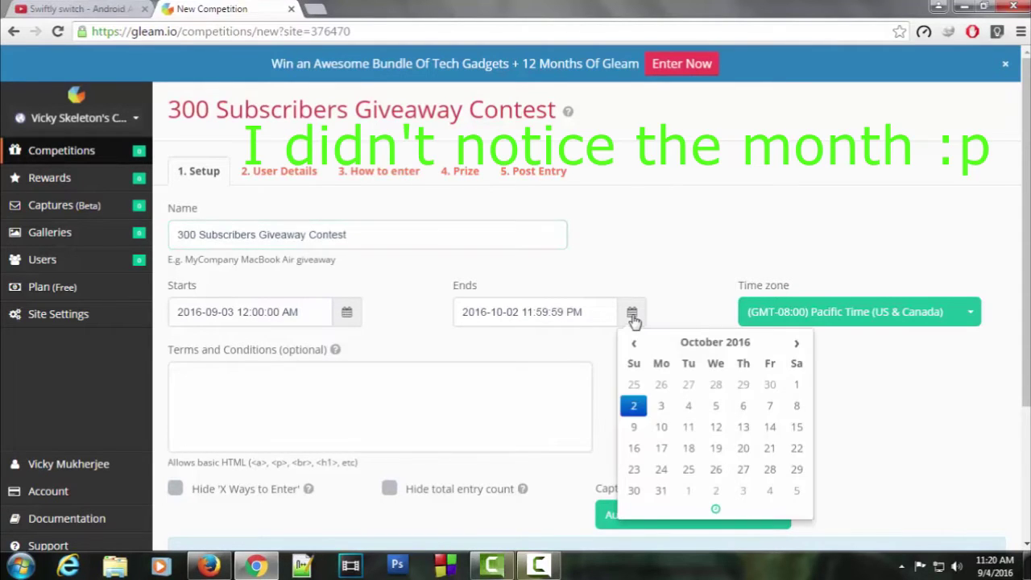
pyautogui.scroll(-2, 484, 282)
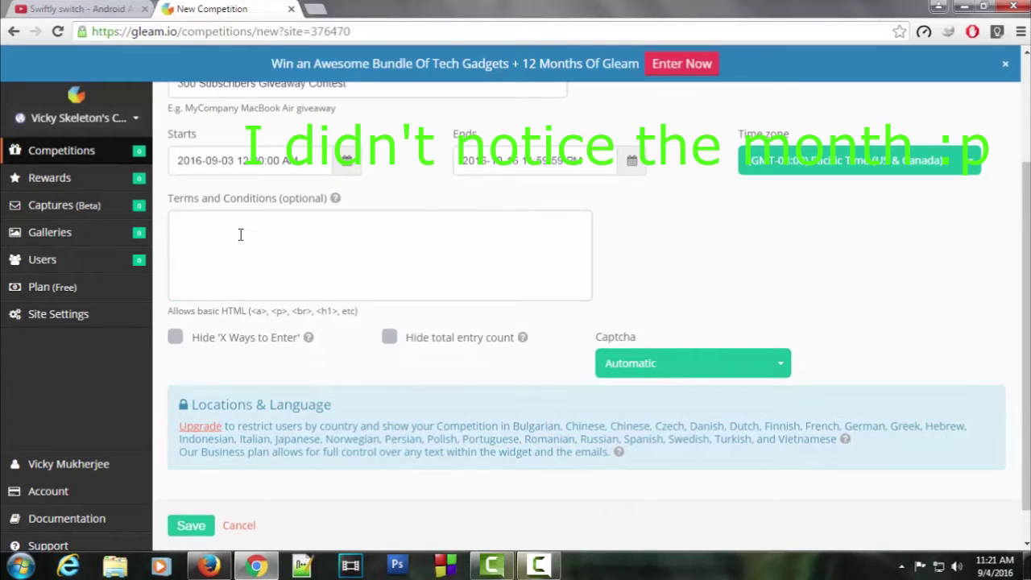
pyautogui.click(239, 233)
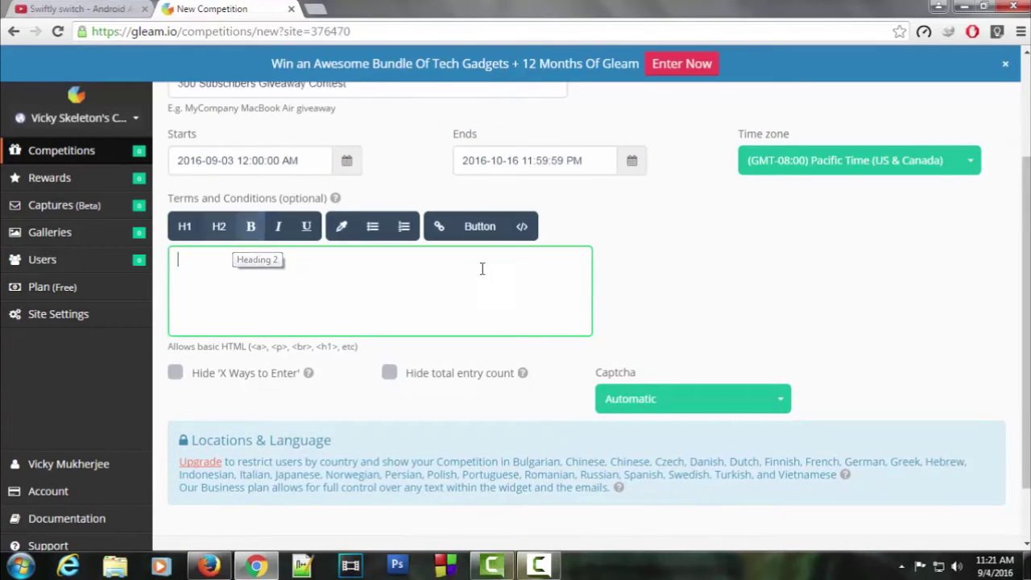
pyautogui.click(654, 268)
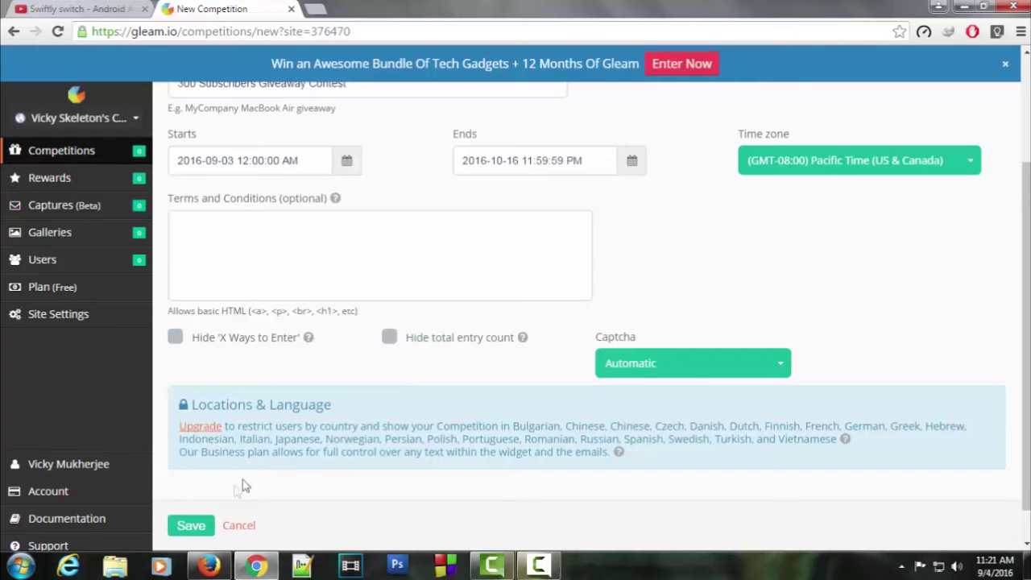
pyautogui.scroll(2, 263, 469)
pyautogui.click(269, 180)
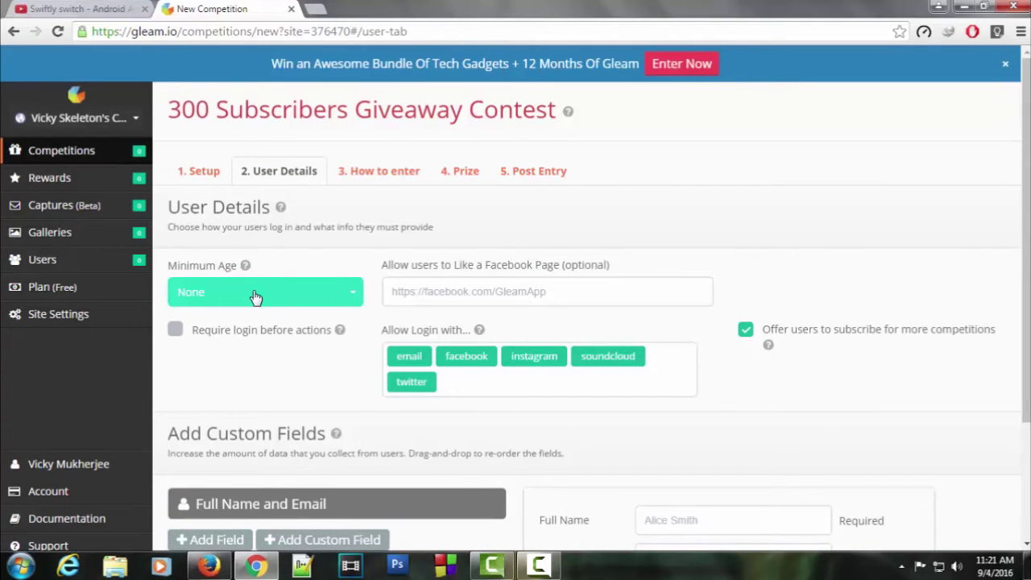
# Remove soundcloud and twitter from the allowed login options, leaving email, facebook and instagram
pyautogui.scroll(-1, 484, 302)
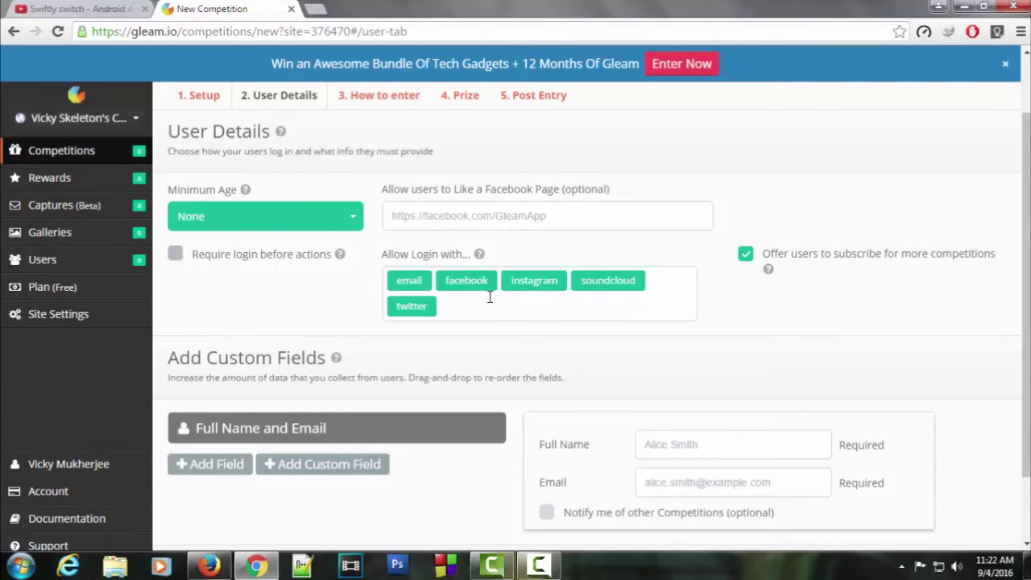
pyautogui.click(637, 282)
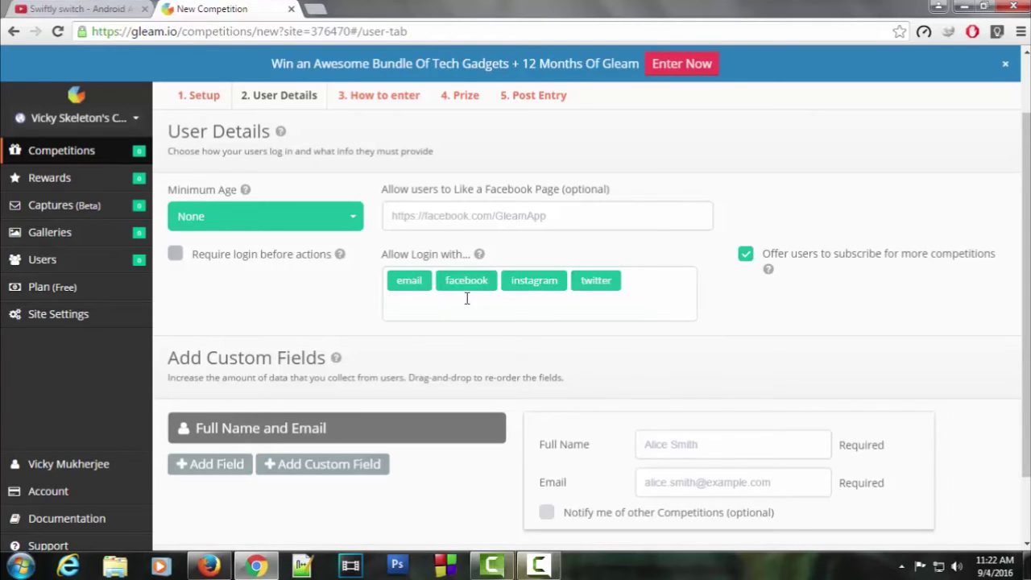
pyautogui.click(614, 281)
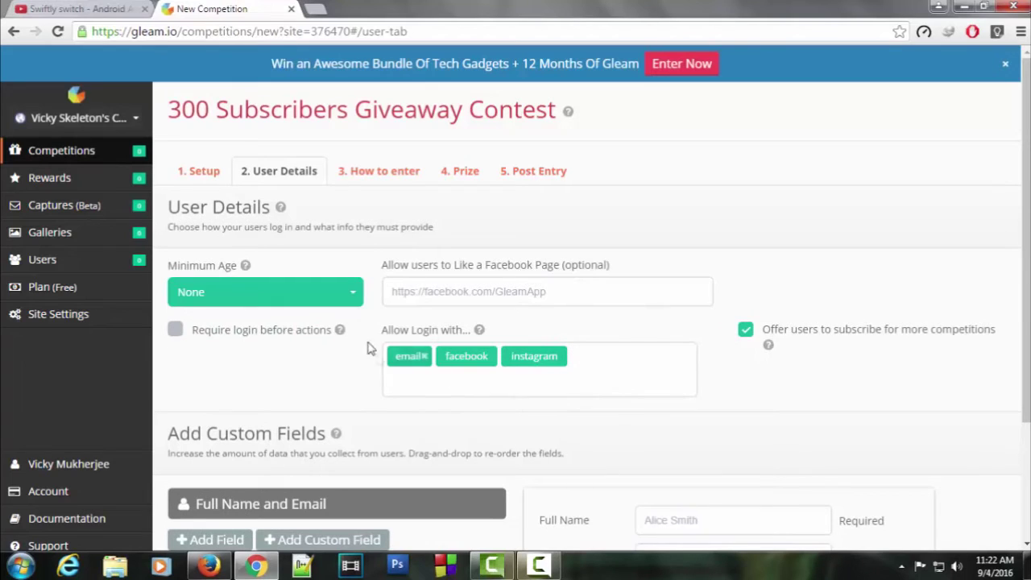
# Add a YouTube 'Subscribe to channel' entry with the channel URL pasted in
pyautogui.click(374, 179)
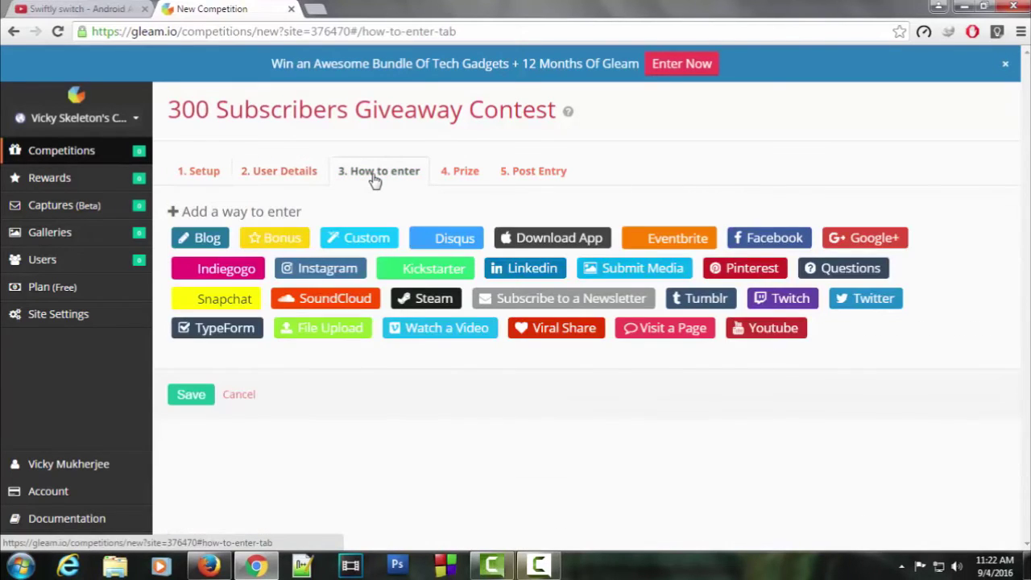
pyautogui.click(764, 338)
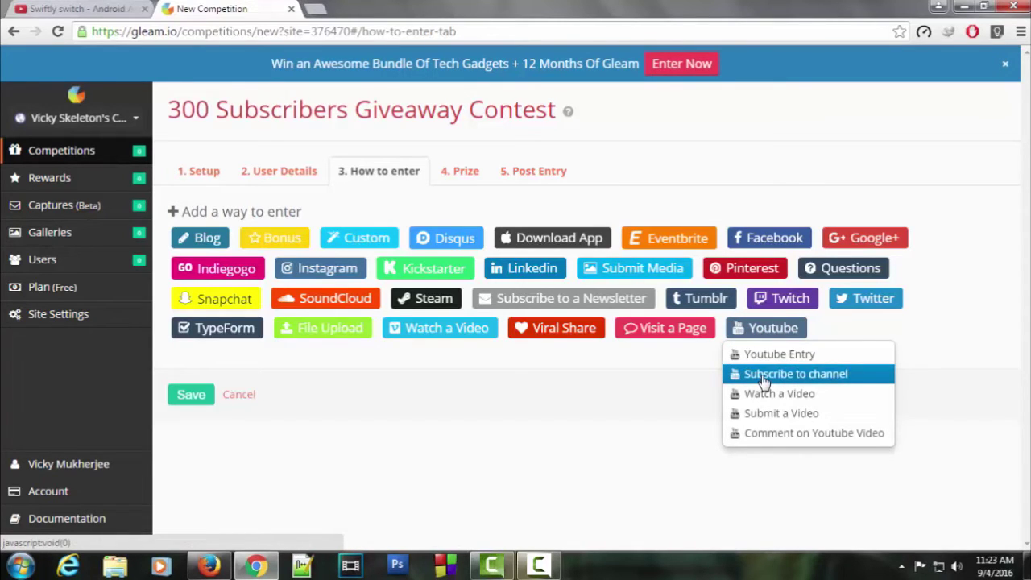
pyautogui.click(764, 376)
pyautogui.click(274, 339)
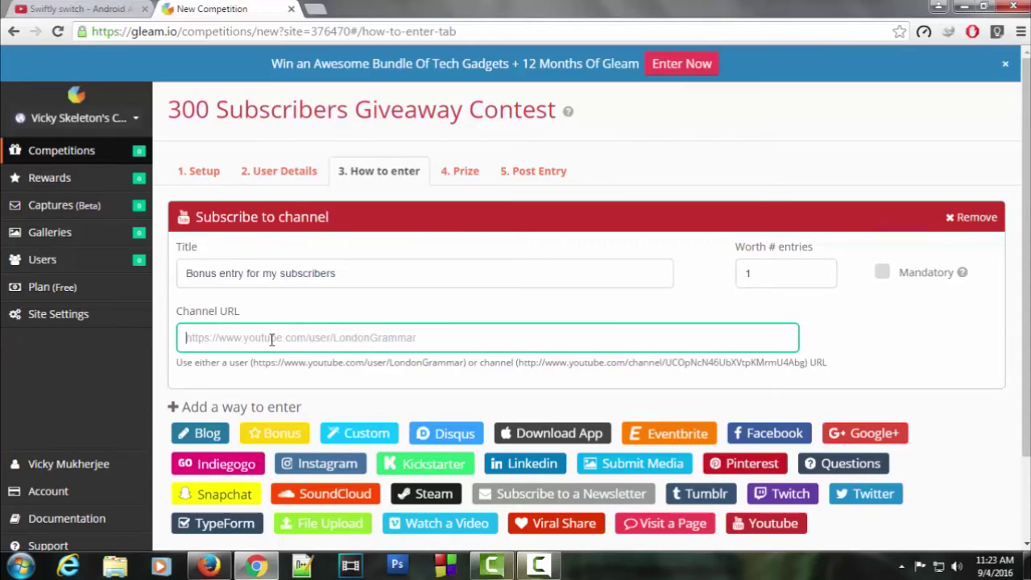
pyautogui.write('https://www.youtube.com/channel/UCyz81KTyEMRWNDc53uyRavw')
# Make the subscribe entry mandatory, worth 5, titled 'Entry for my subscribers'
pyautogui.doubleClick(739, 273)
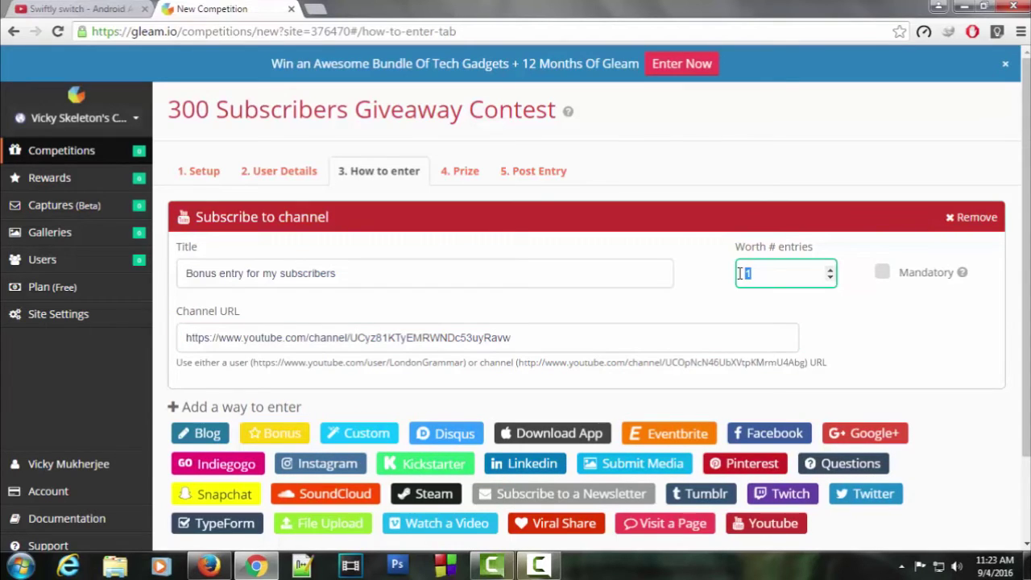
pyautogui.write('5')
pyautogui.click(883, 274)
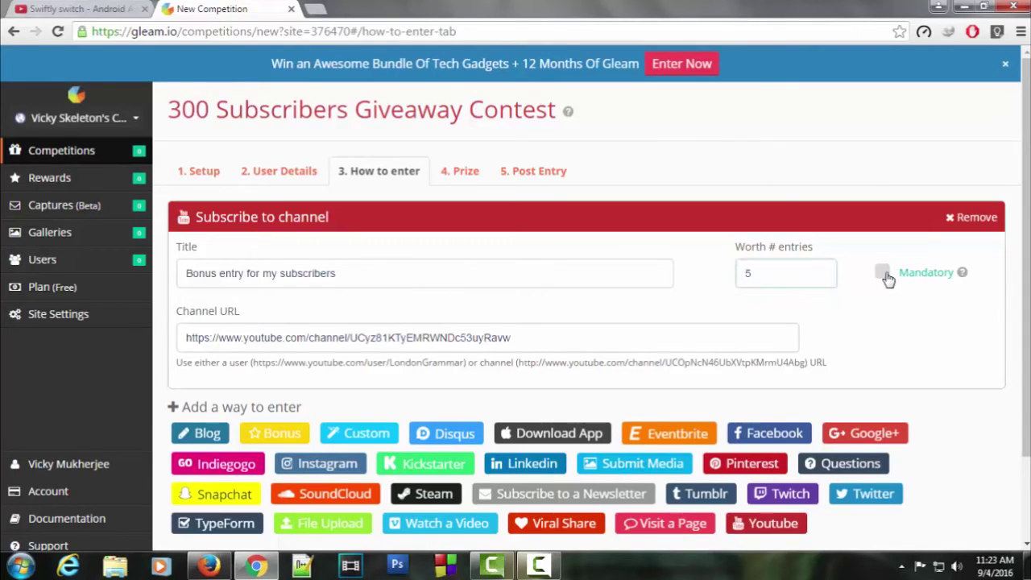
pyautogui.doubleClick(202, 273)
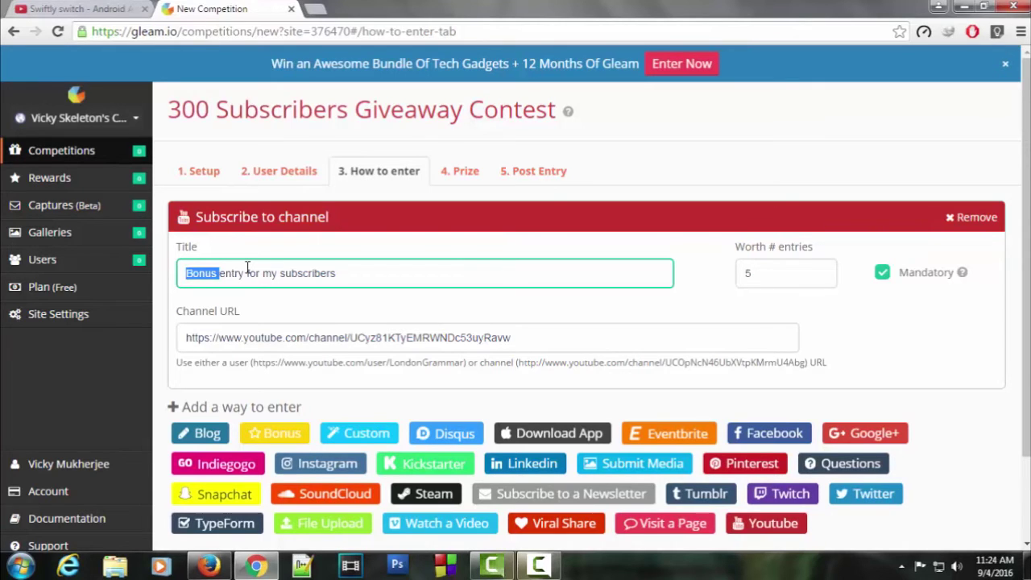
pyautogui.write('E')
pyautogui.press('Delete')
# Add a Facebook Entry set to 'Like a Page'
pyautogui.click(673, 374)
pyautogui.scroll(-1, 674, 374)
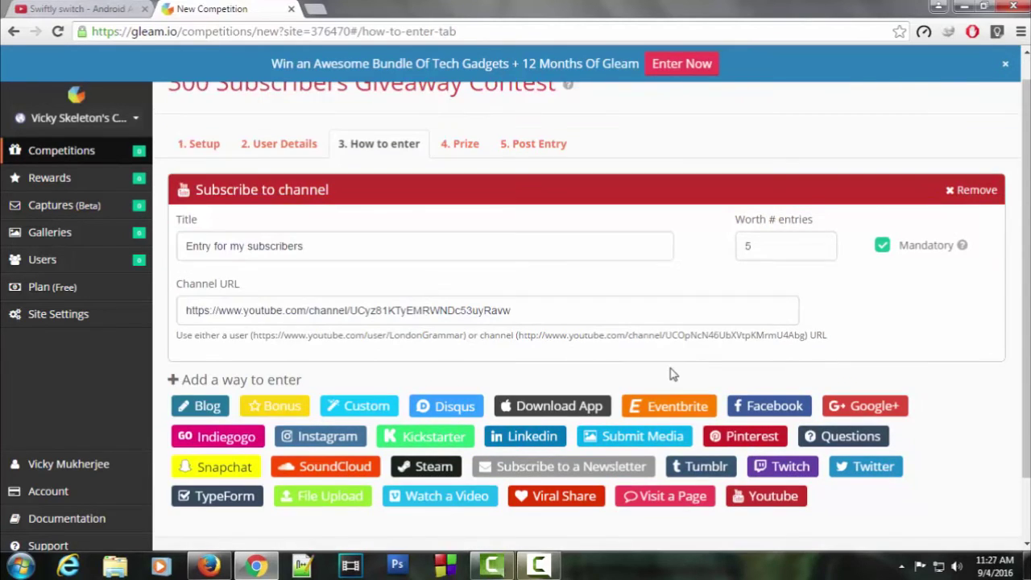
pyautogui.click(764, 409)
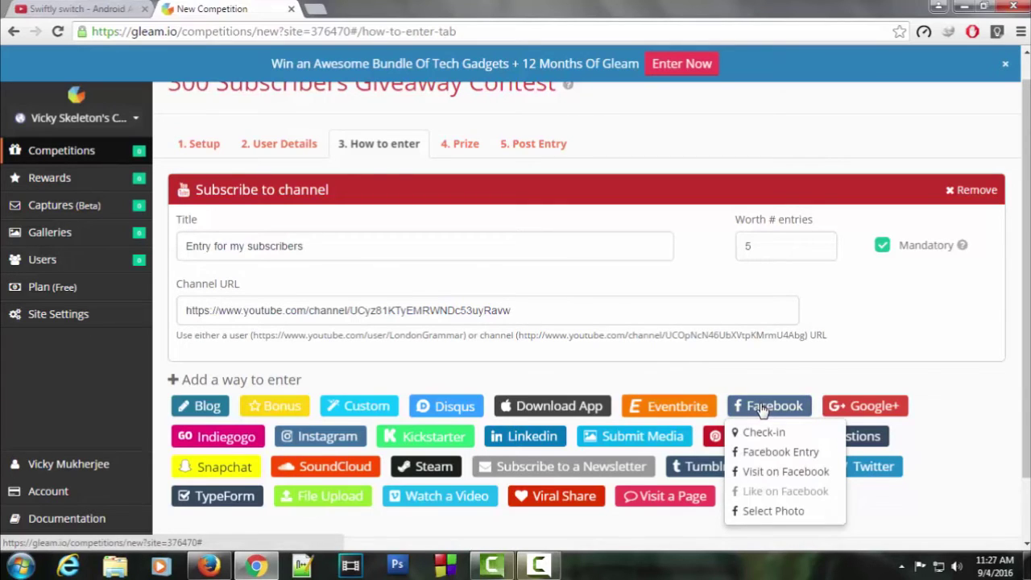
pyautogui.click(771, 458)
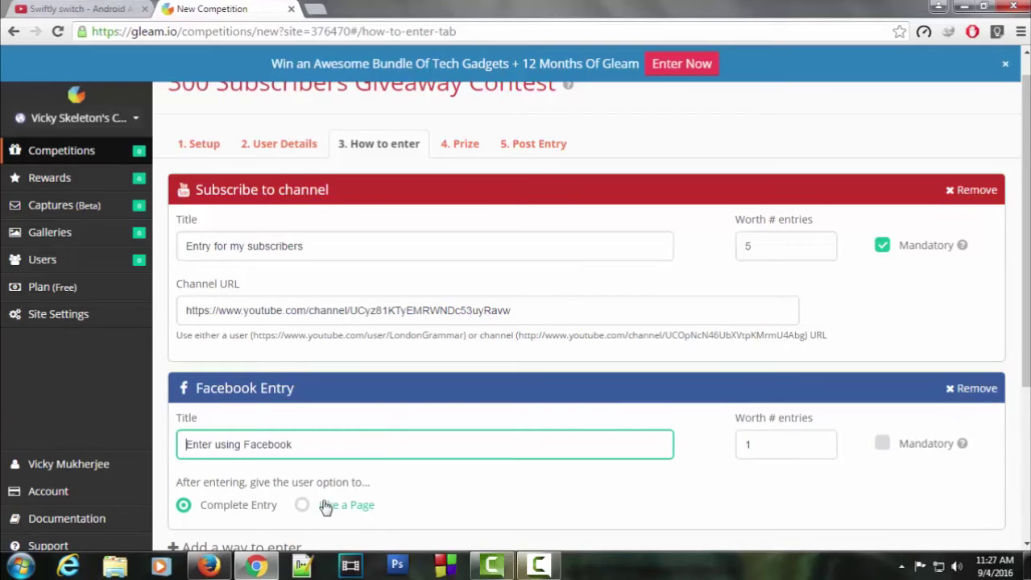
pyautogui.click(298, 507)
# Set the Facebook entry worth 4 entries and paste the cubelelo page URL
pyautogui.scroll(-2, 806, 318)
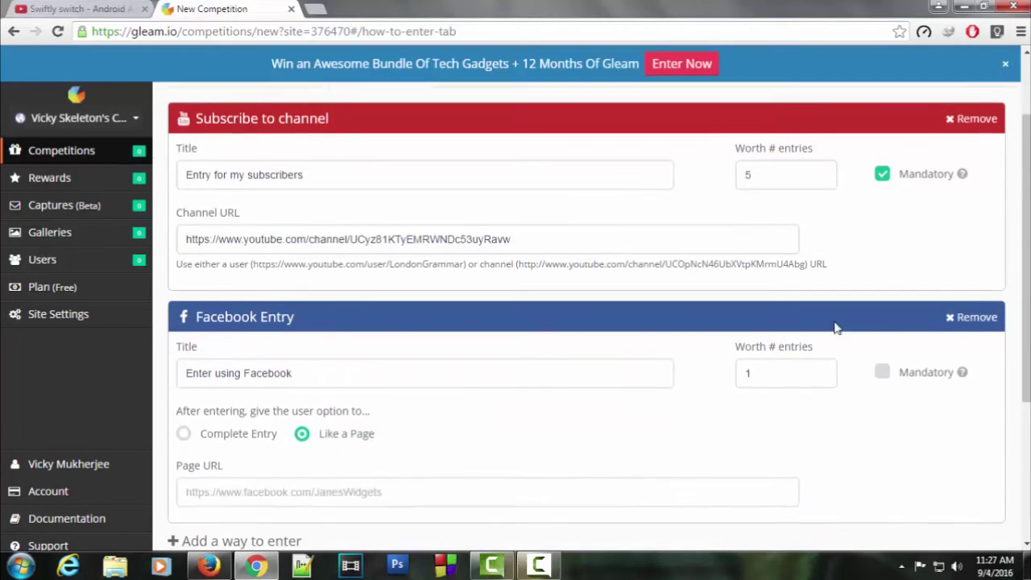
pyautogui.press('Tab')
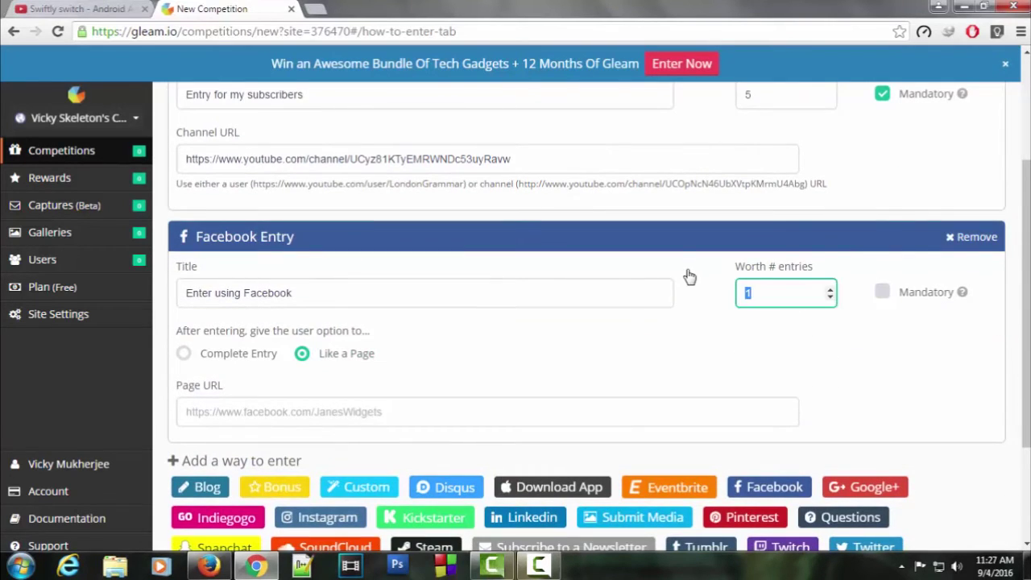
pyautogui.write('4')
pyautogui.scroll(-2, 483, 265)
pyautogui.click(250, 252)
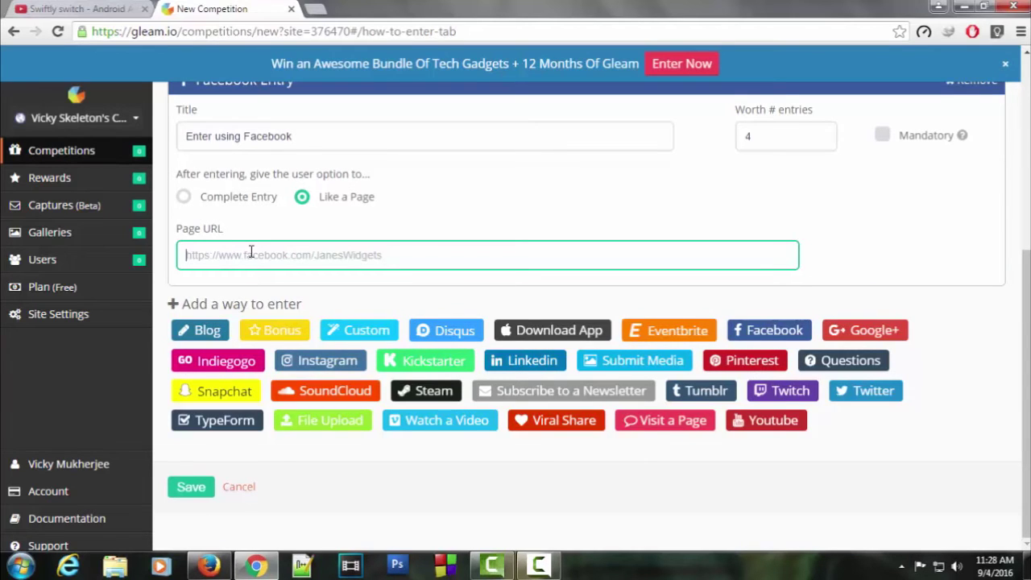
pyautogui.write('https://www.facebook.com/cubelelo/?fref=ts')
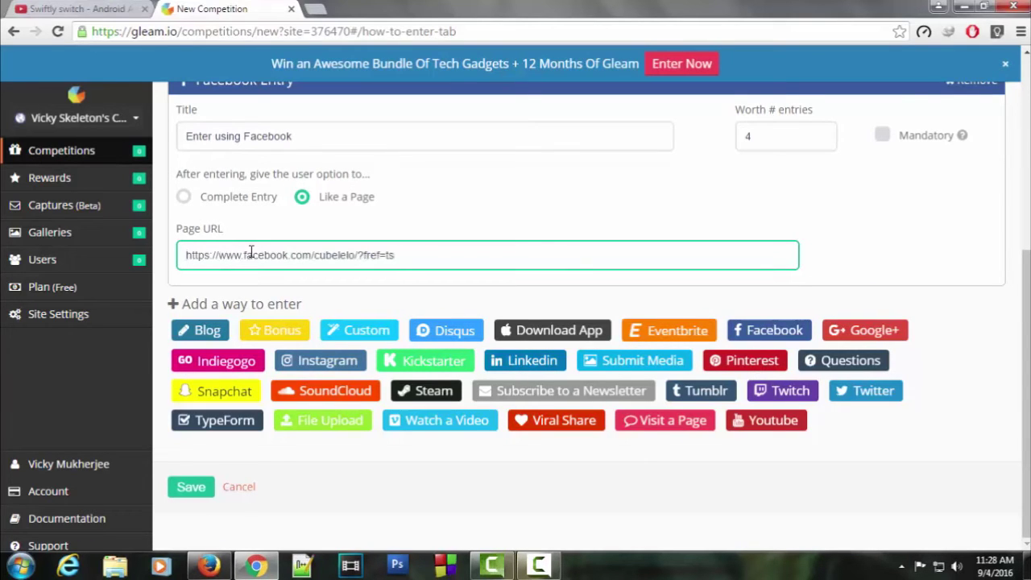
pyautogui.scroll(2, 322, 319)
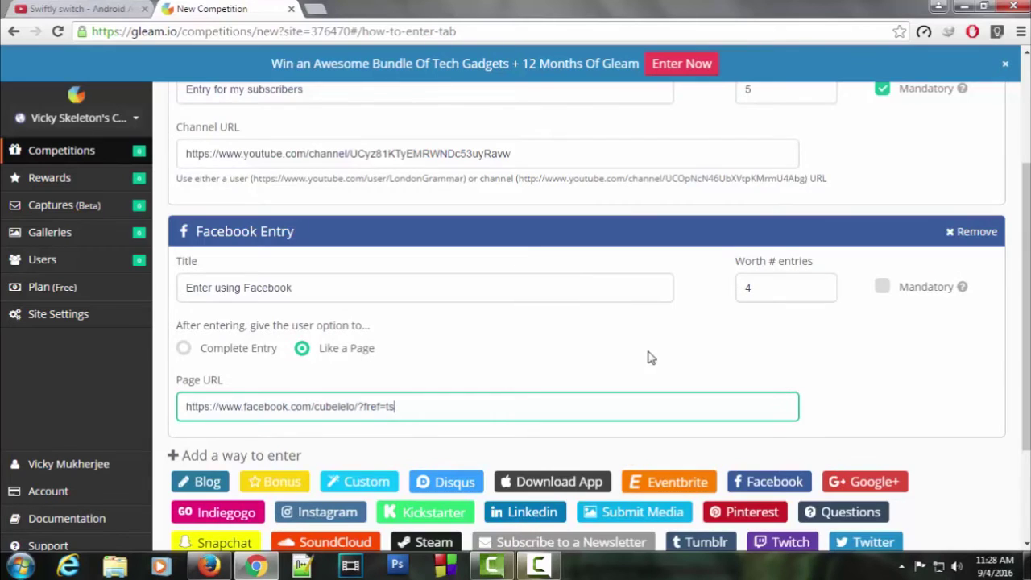
pyautogui.scroll(-1, 651, 357)
# Add a second subscribe entry 'Subscribe to my Tech Channel (Indicoder)' with its channel URL
pyautogui.click(784, 503)
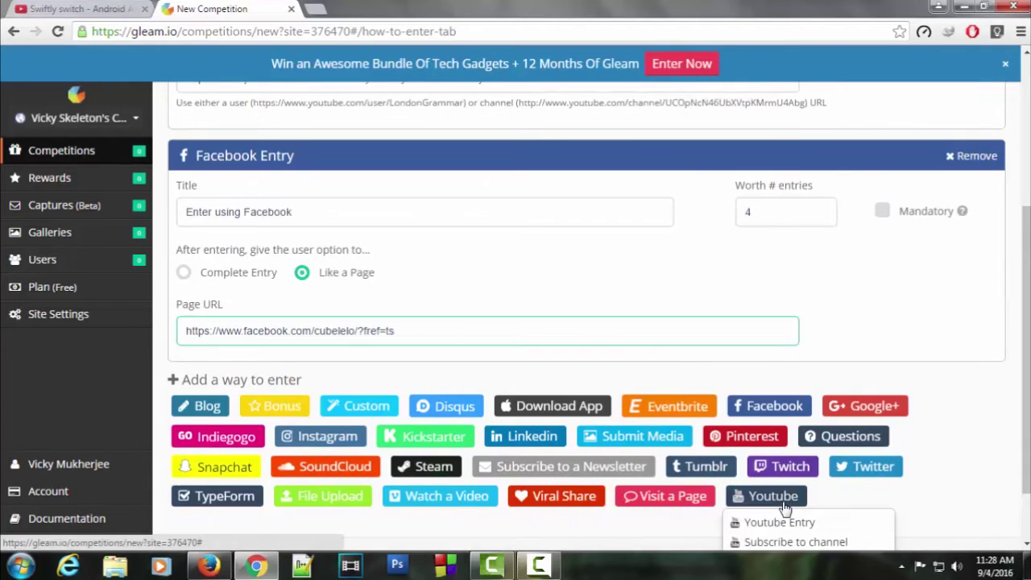
pyautogui.scroll(-1, 785, 508)
pyautogui.click(774, 471)
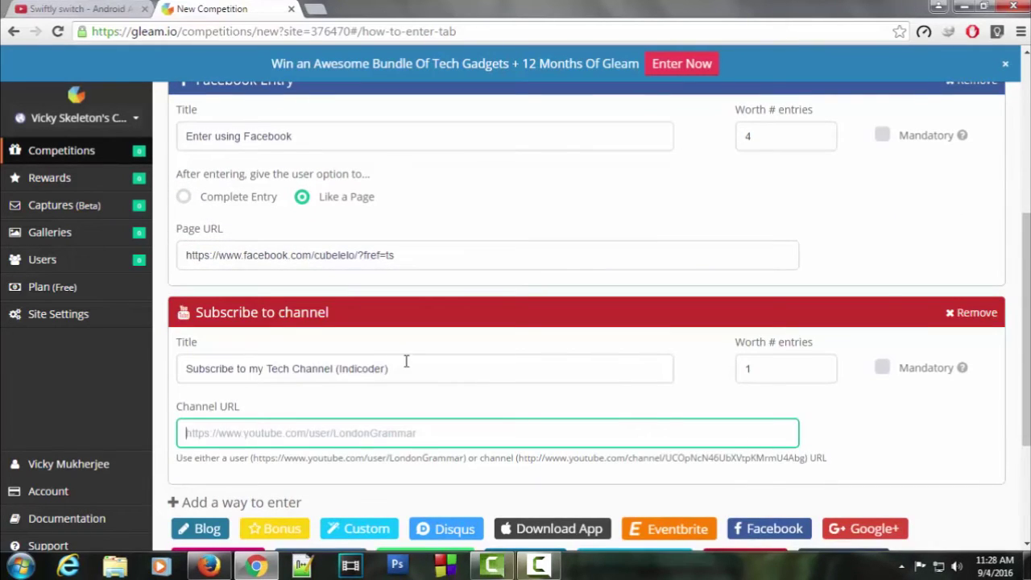
pyautogui.click(406, 361)
pyautogui.scroll(-2, 306, 357)
pyautogui.click(219, 278)
pyautogui.write('https://www.youtube.com/channel/UCHk5rERcW5h_4C7aRqm8J3A')
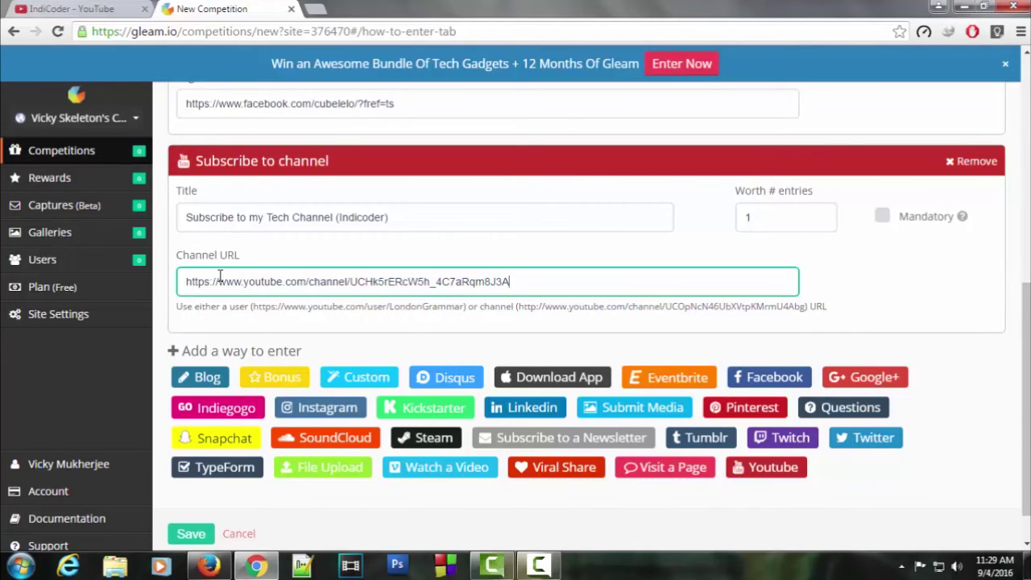
pyautogui.scroll(1, 621, 346)
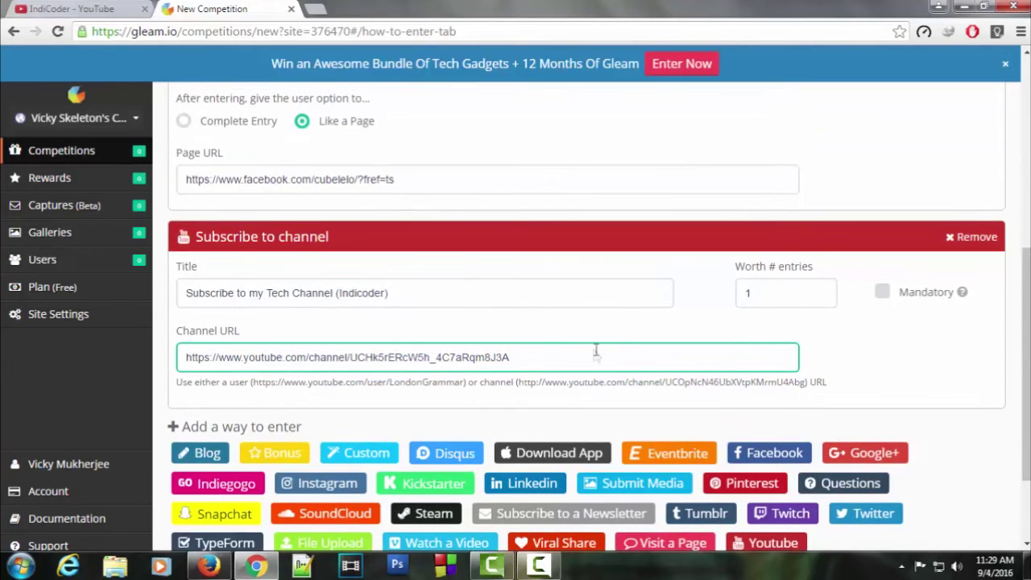
pyautogui.scroll(2, 709, 367)
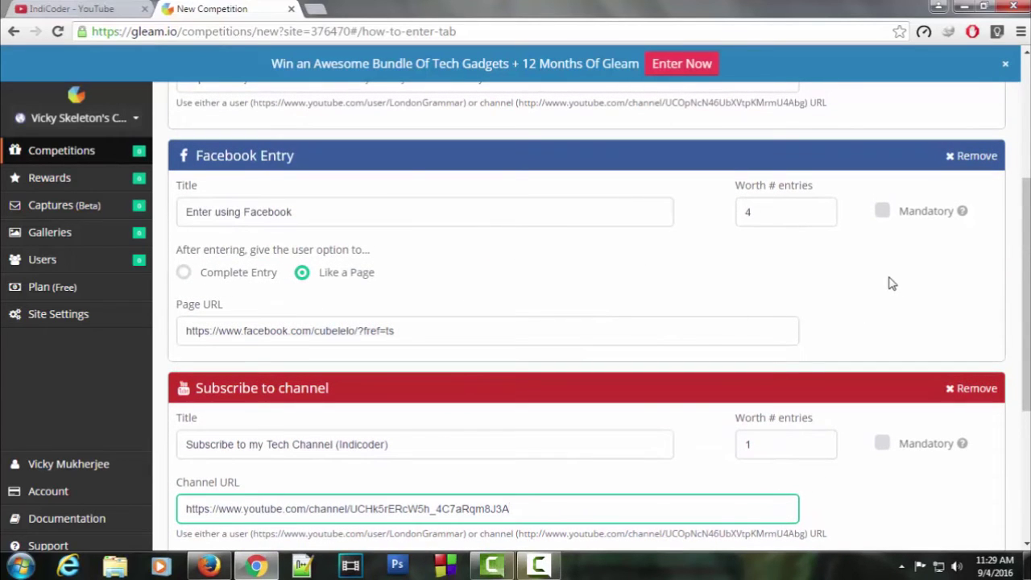
# Make the Facebook entry mandatory
pyautogui.click(883, 211)
pyautogui.scroll(3, 889, 237)
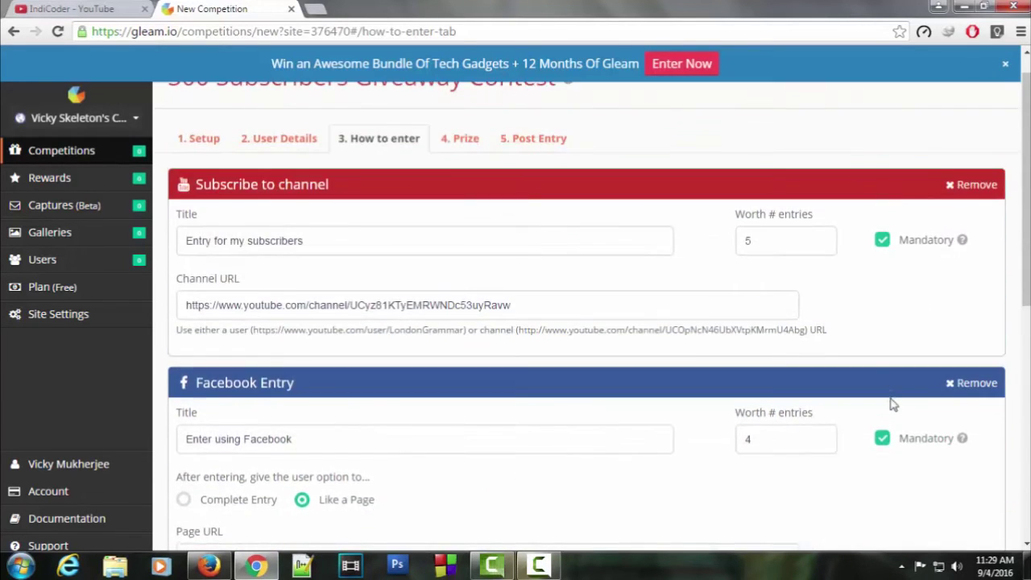
pyautogui.scroll(-3, 894, 406)
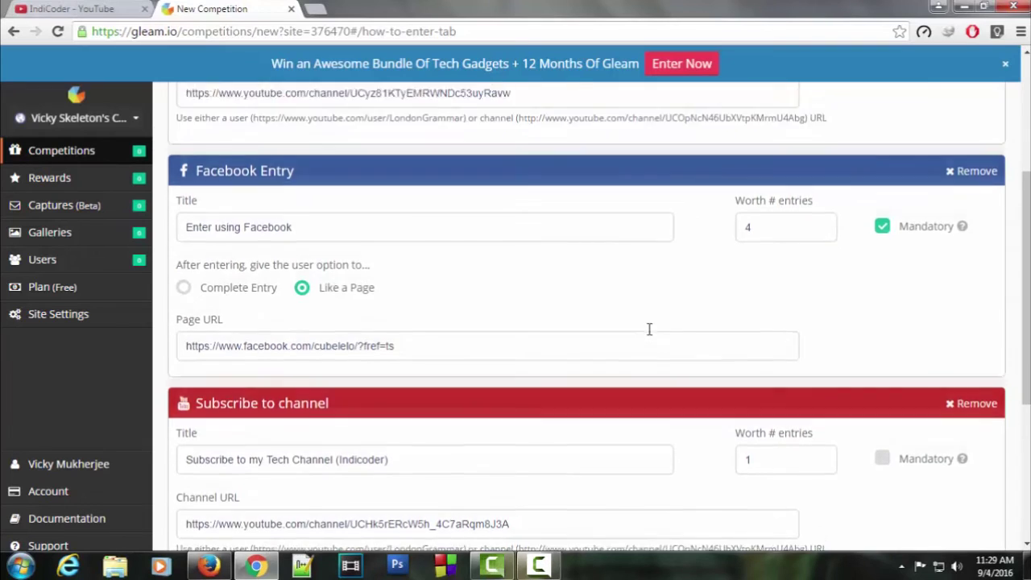
pyautogui.scroll(3, 649, 329)
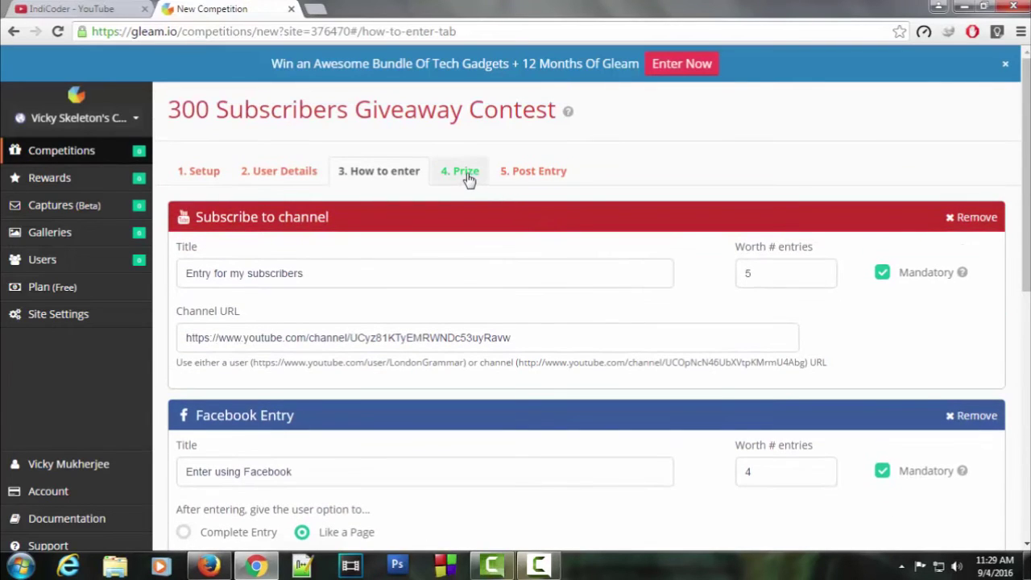
# Create a 'Gift Cards' prize for 2 winners described as 300 INR and 200 INR
pyautogui.click(469, 177)
pyautogui.click(715, 261)
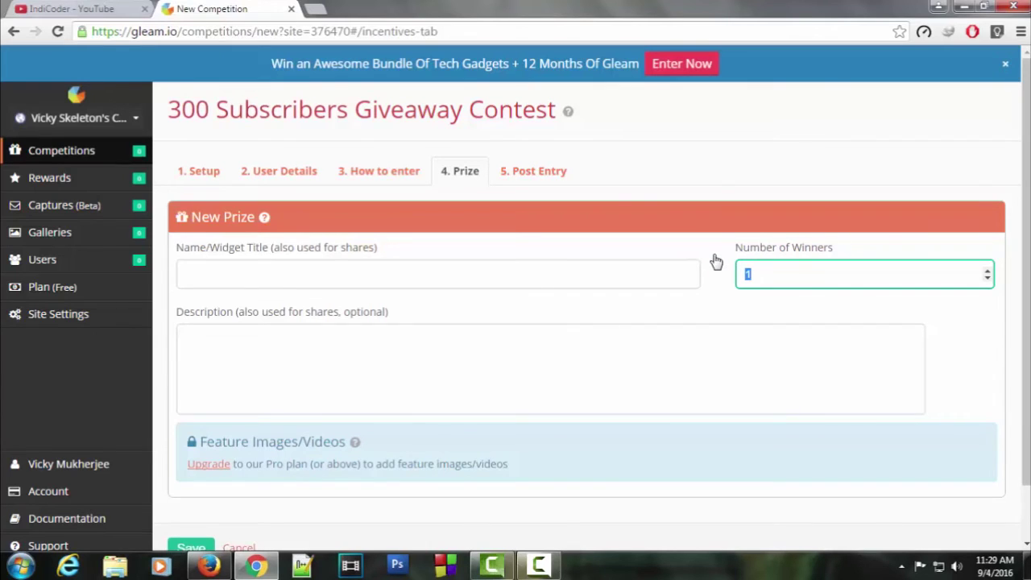
pyautogui.write('2')
pyautogui.click(257, 280)
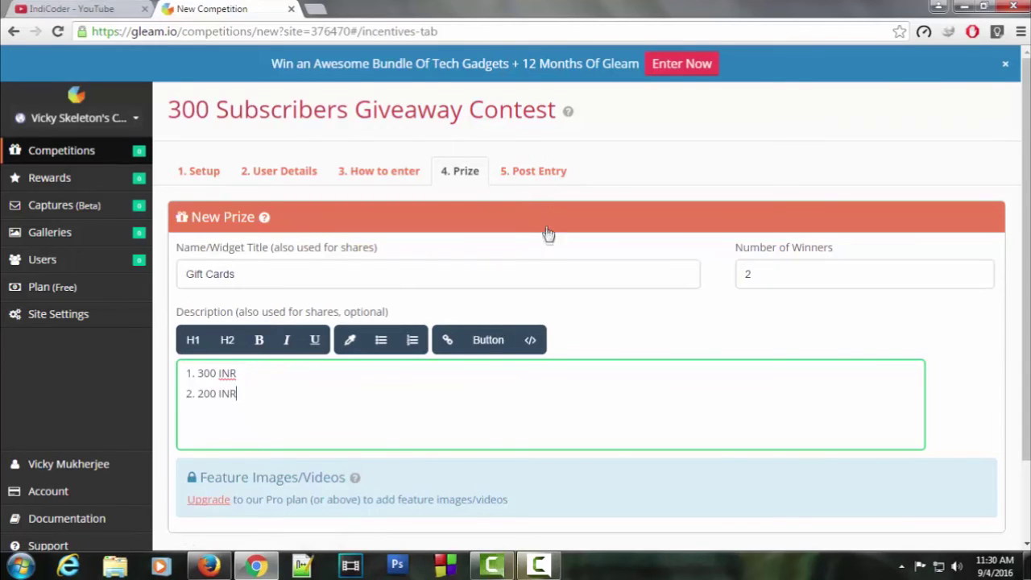
pyautogui.click(548, 180)
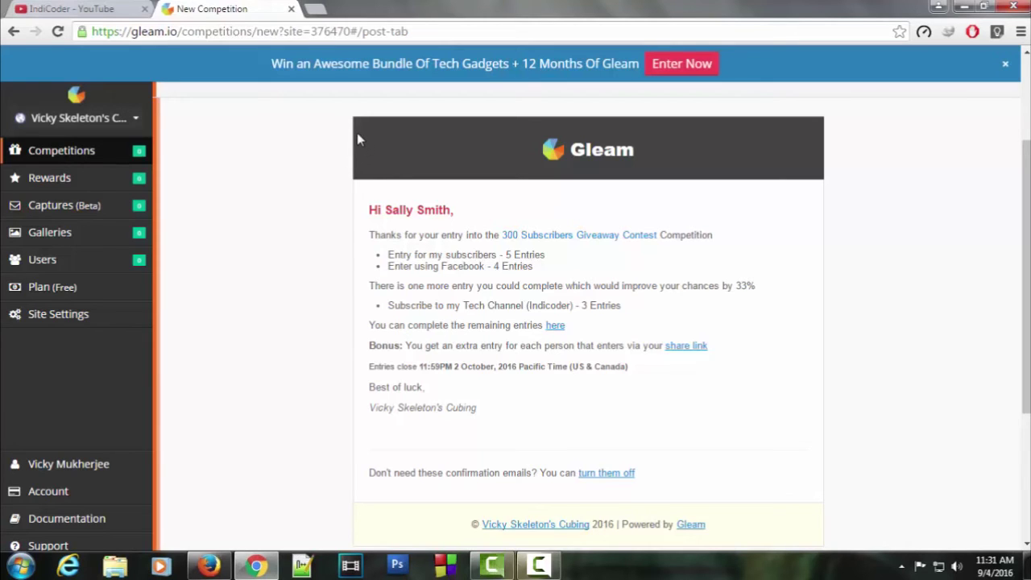
# Review the post-entry confirmation email preview and save to create the competition
pyautogui.scroll(-3, 357, 132)
pyautogui.scroll(4, 619, 380)
pyautogui.scroll(-4, 619, 380)
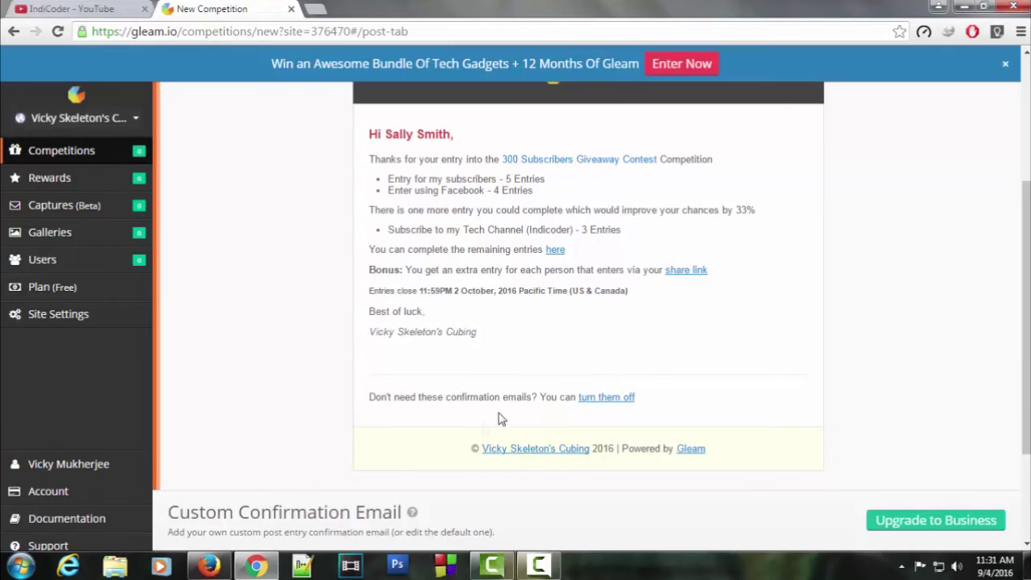
pyautogui.click(201, 490)
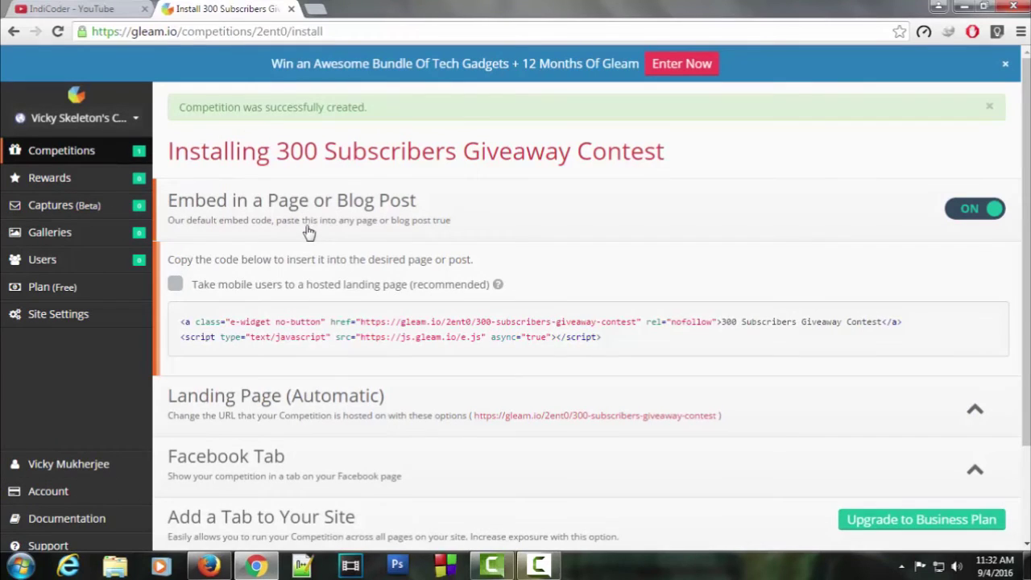
# Review the giveaway's embed code on the install page and save it
pyautogui.scroll(-2, 306, 231)
pyautogui.scroll(2, 320, 244)
pyautogui.scroll(-2, 310, 248)
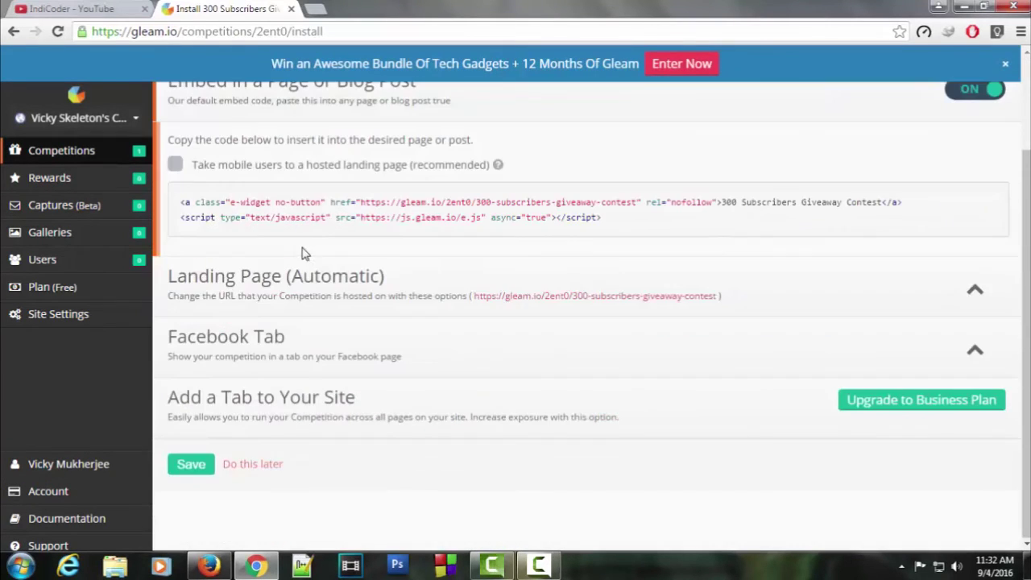
pyautogui.scroll(2, 248, 381)
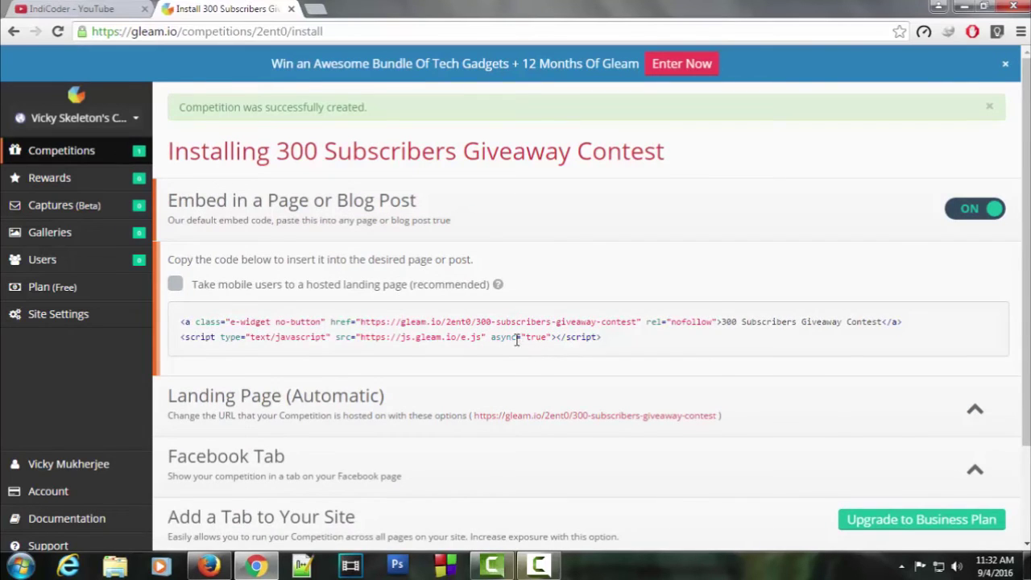
pyautogui.scroll(-2, 519, 346)
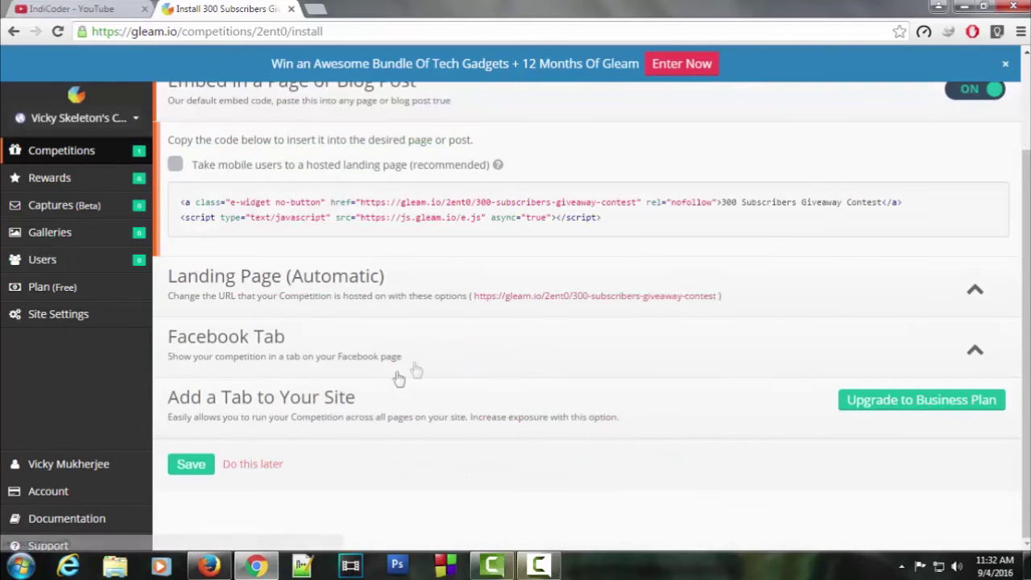
pyautogui.click(184, 466)
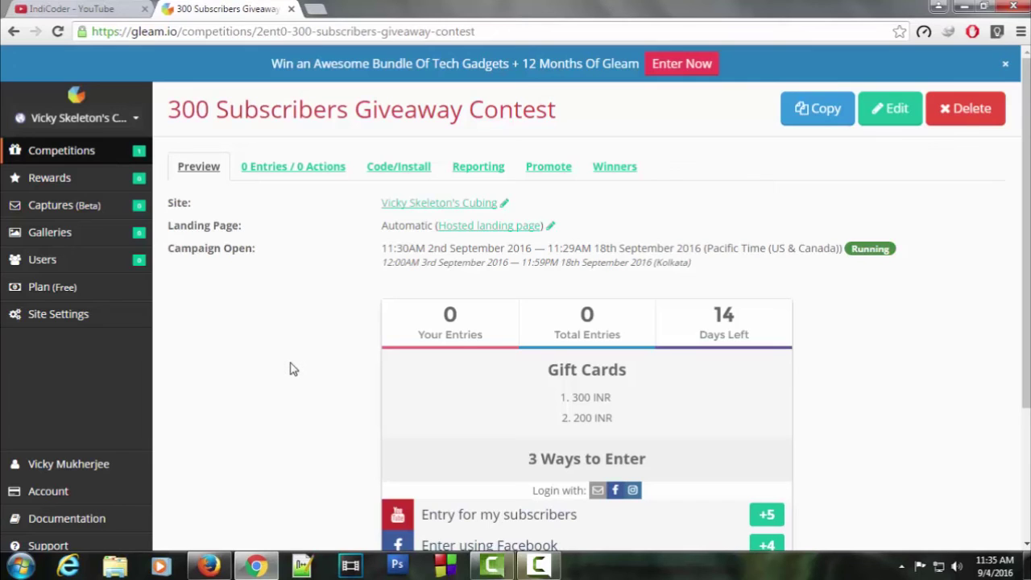
# Reopen the 300 Subscribers Giveaway Contest from Competitions and select its page URL in the address bar
pyautogui.click(68, 151)
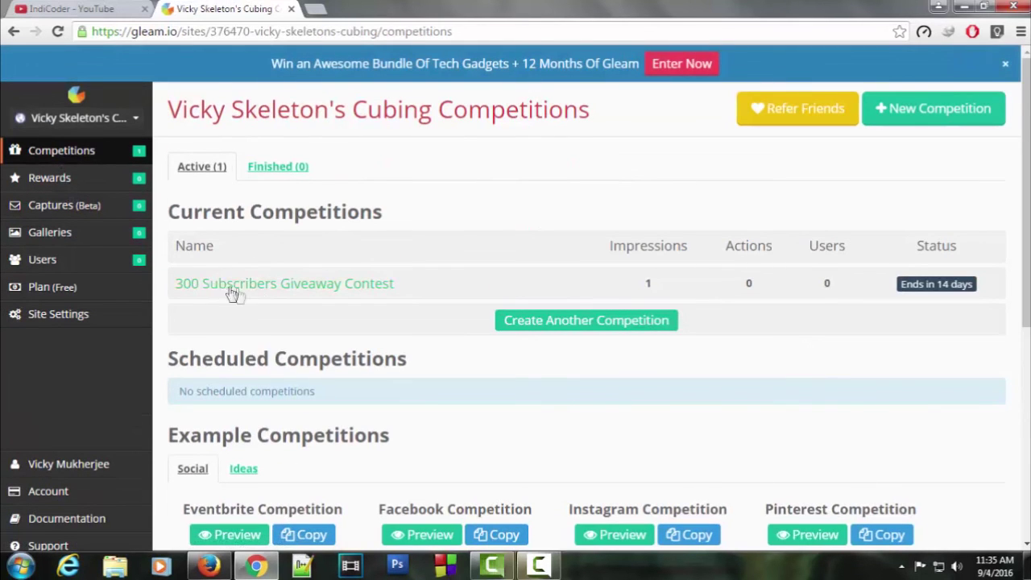
pyautogui.click(237, 288)
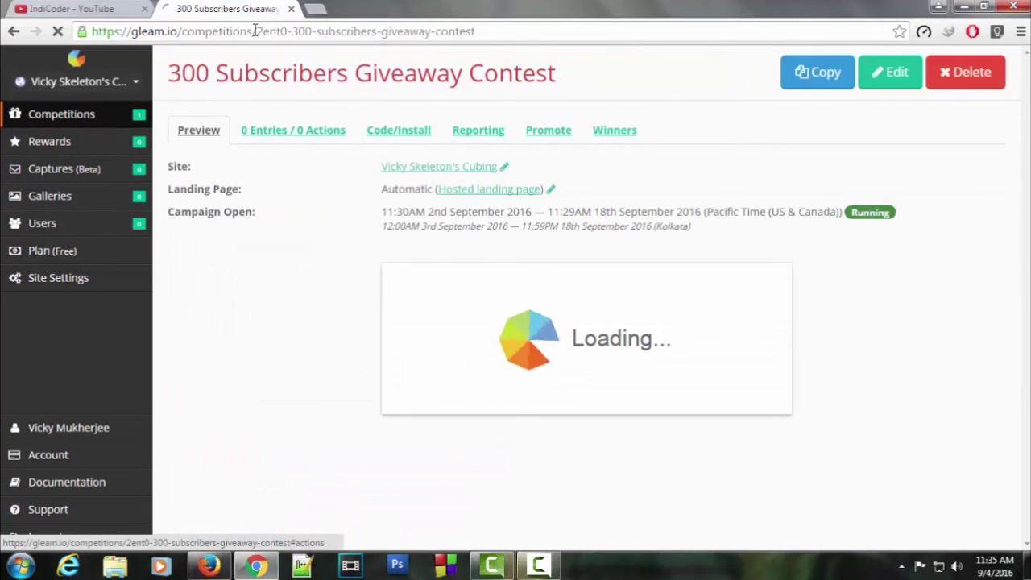
pyautogui.click(255, 32)
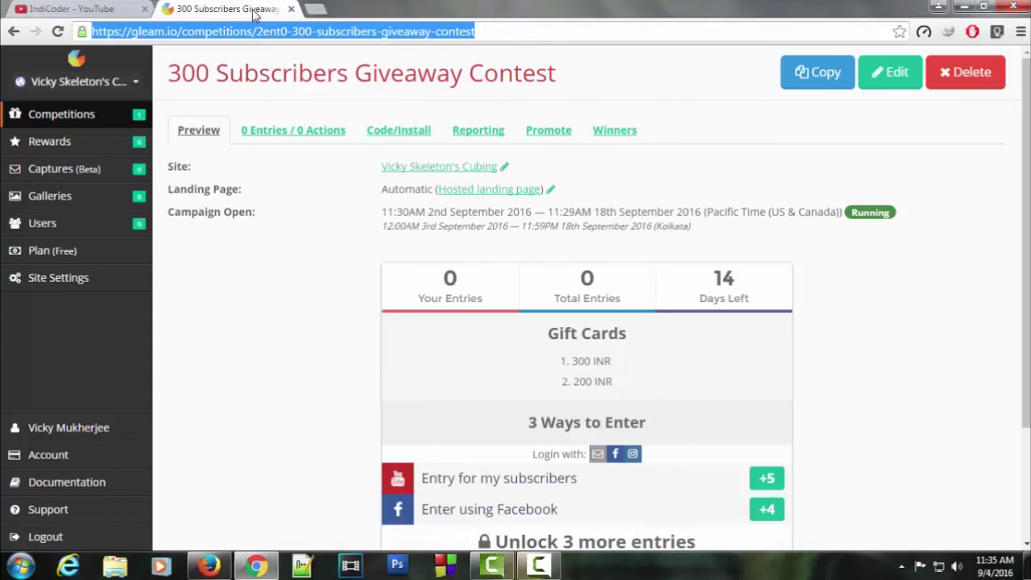
pyautogui.scroll(-2, 301, 299)
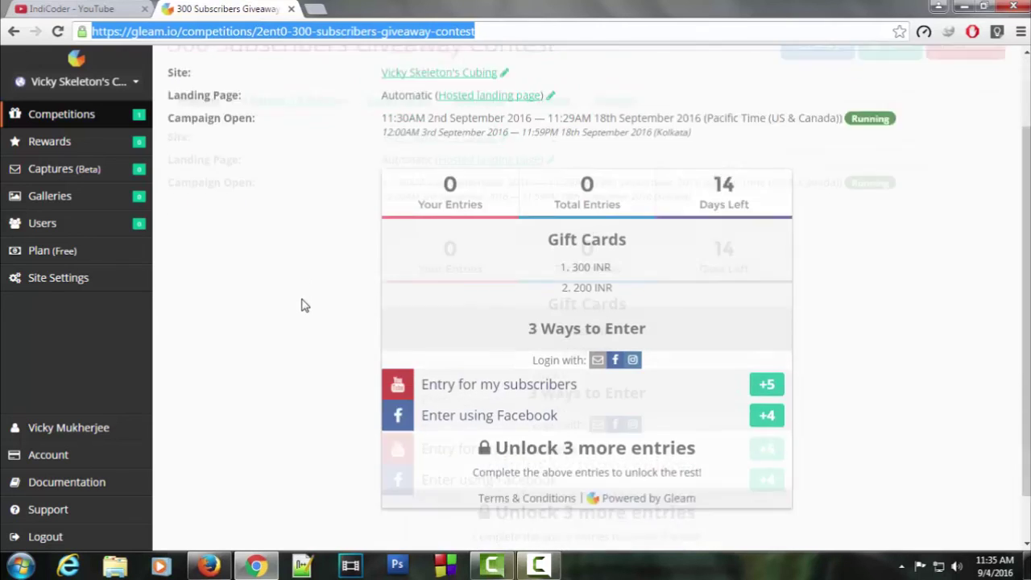
pyautogui.scroll(2, 319, 360)
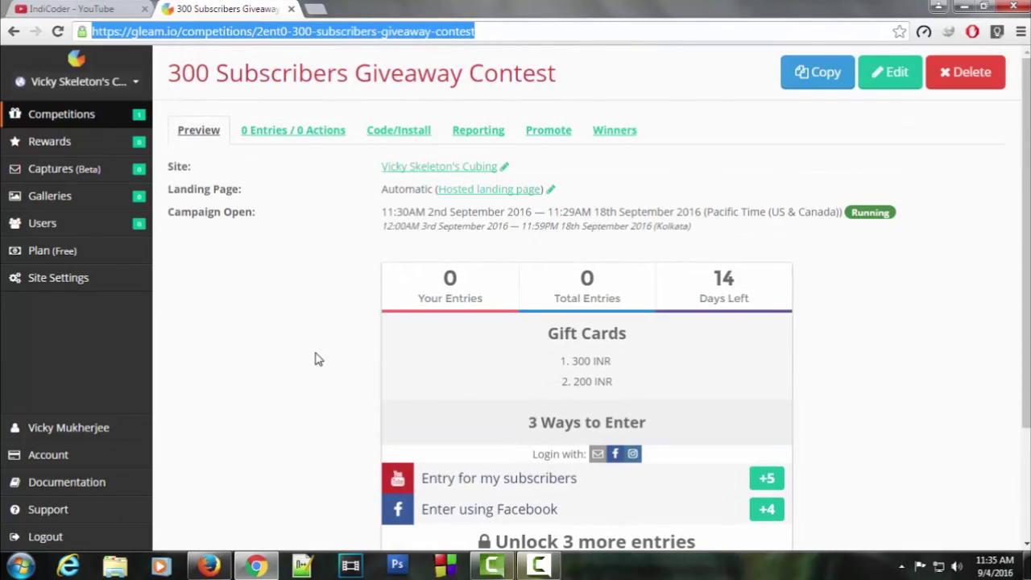